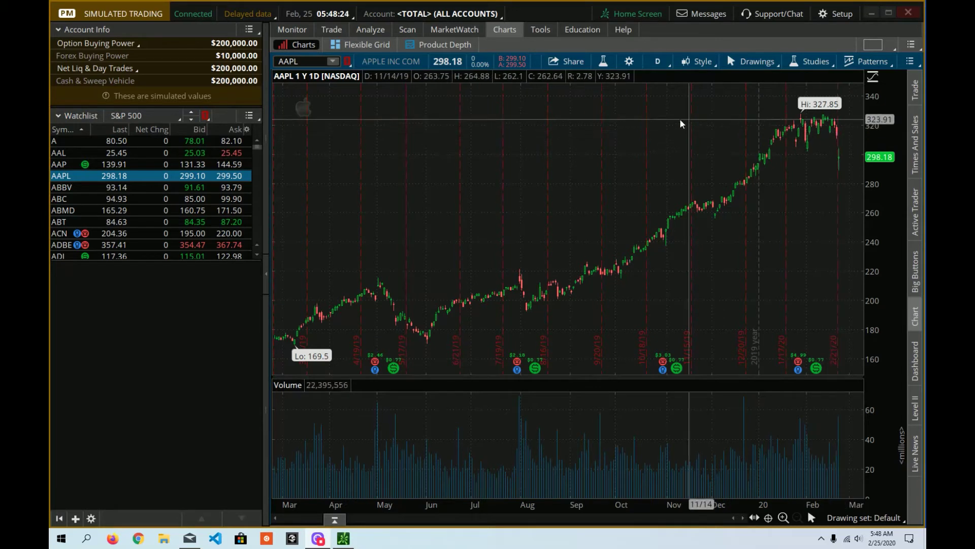
Step: Replace AAPL with SPY in the Charts symbol box to load the SPY chart
{"action": "left_click", "coordinate": [300, 61]}
{"action": "key", "text": "BackSpace"}
{"action": "key", "text": "BackSpace"}
{"action": "key", "text": "BackSpace"}
{"action": "key", "text": "BackSpace"}
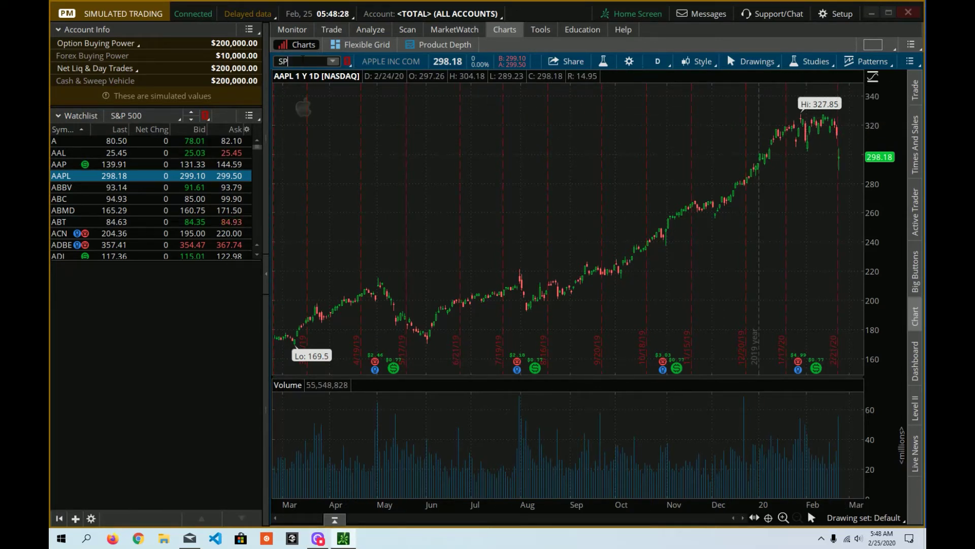
{"action": "type", "text": "SPY"}
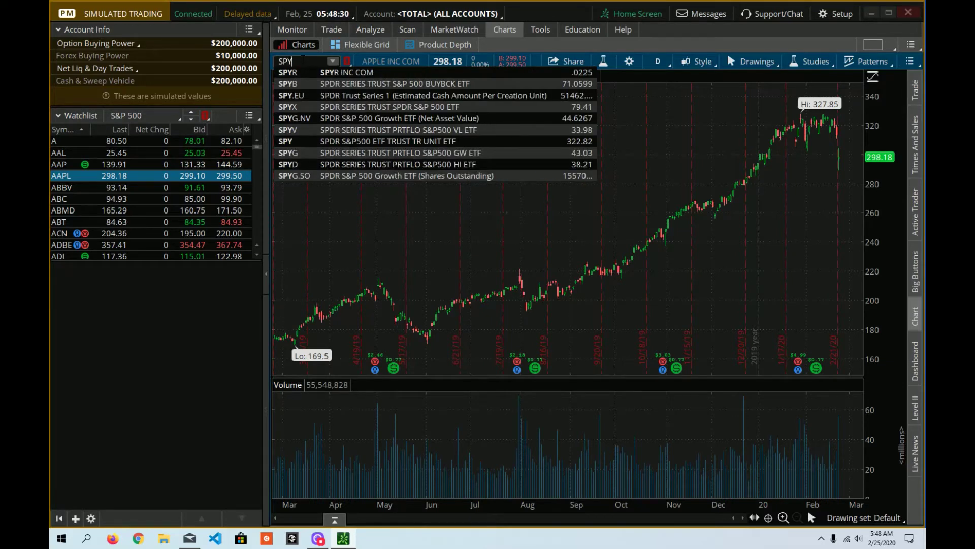
{"action": "key", "text": "Return"}
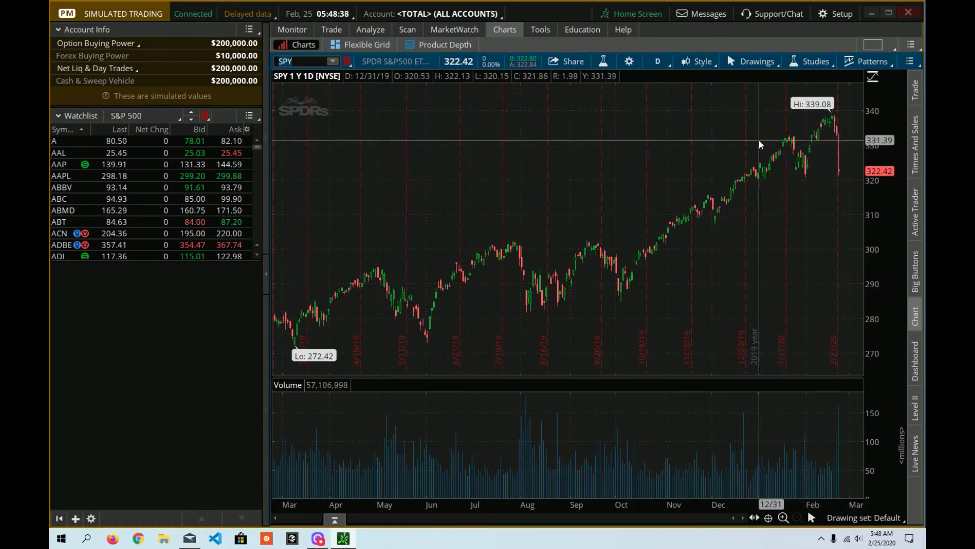
Step: Zoom the SPY daily chart to the late December through 2/24 range
{"action": "left_click_drag", "start_coordinate": [755, 145], "coordinate": [843, 146]}
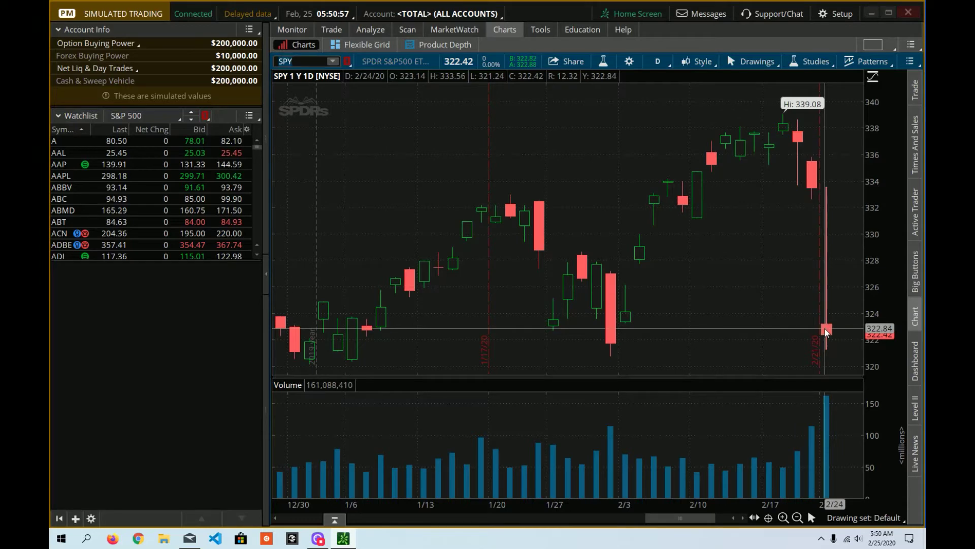
Step: Open Add Simulated Trades for SPY and browse the option chain's expirations toward March 2020
{"action": "left_click", "coordinate": [370, 29]}
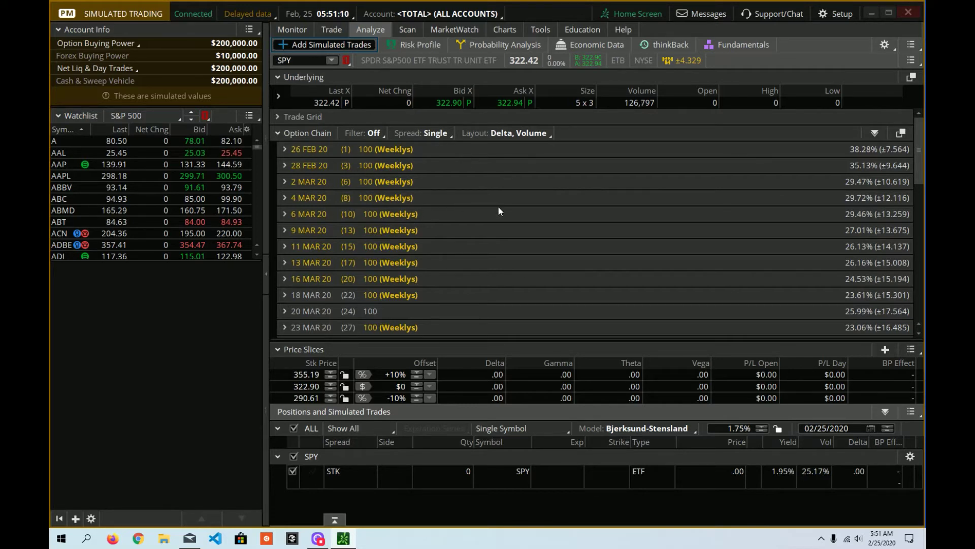
{"action": "scroll", "coordinate": [490, 234], "scroll_direction": "down", "scroll_amount": 3}
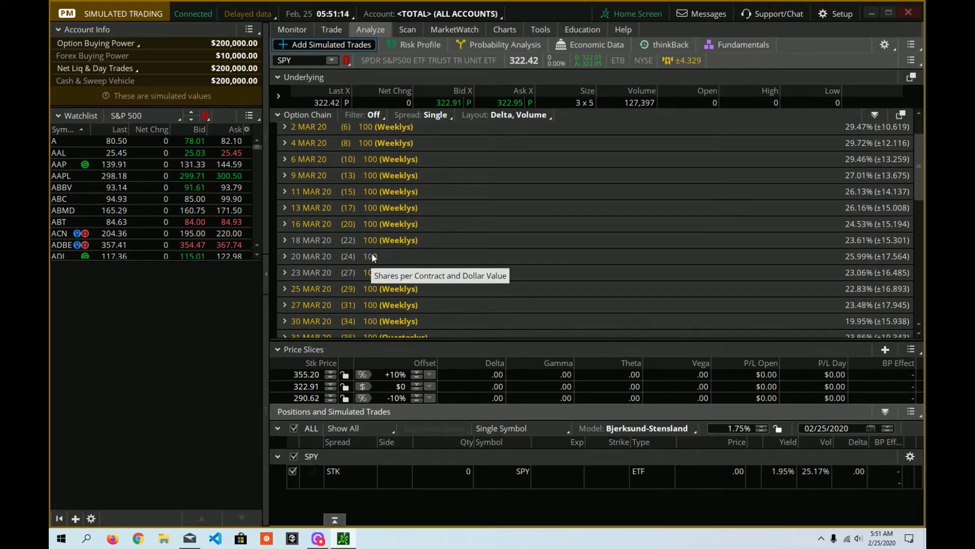
{"action": "scroll", "coordinate": [374, 253], "scroll_direction": "down", "scroll_amount": 1}
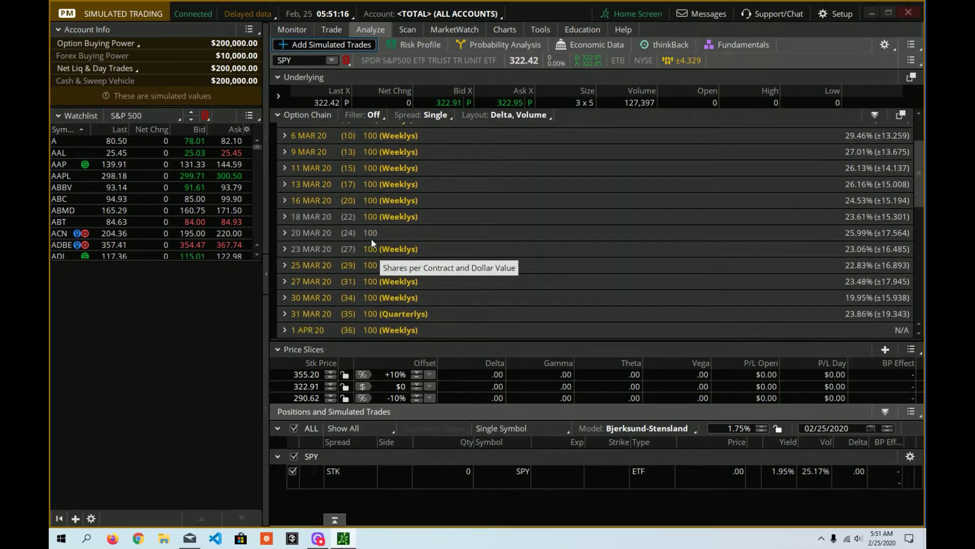
{"action": "scroll", "coordinate": [371, 239], "scroll_direction": "down", "scroll_amount": 5}
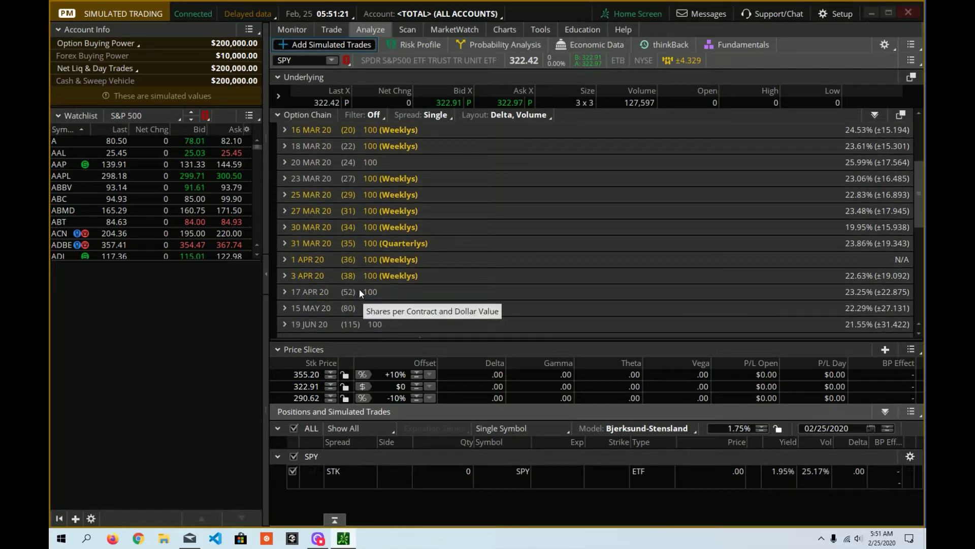
{"action": "scroll", "coordinate": [442, 261], "scroll_direction": "up", "scroll_amount": 1}
{"action": "scroll", "coordinate": [442, 261], "scroll_direction": "up", "scroll_amount": 1}
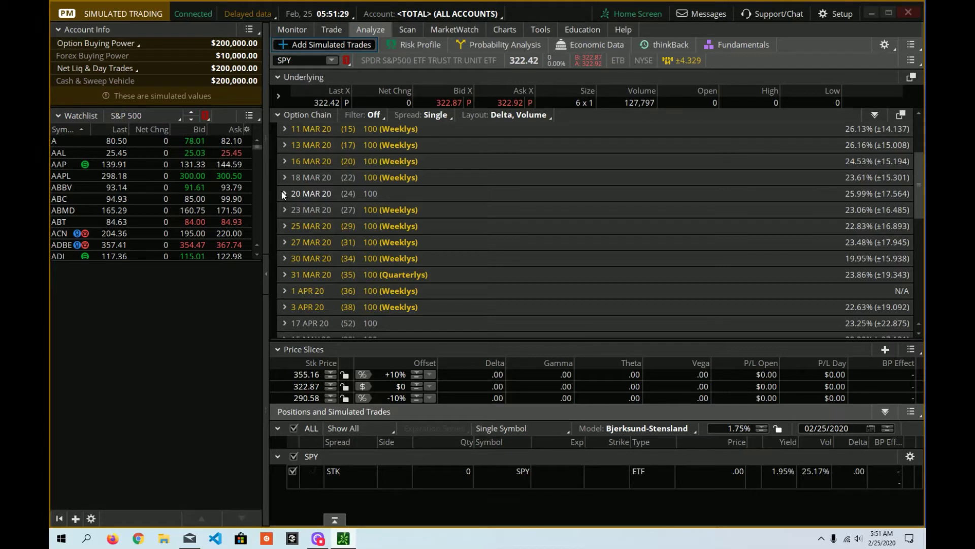
Step: Expand the 20 MAR 20 expiration and set the chain to show 25 strikes
{"action": "left_click", "coordinate": [285, 193]}
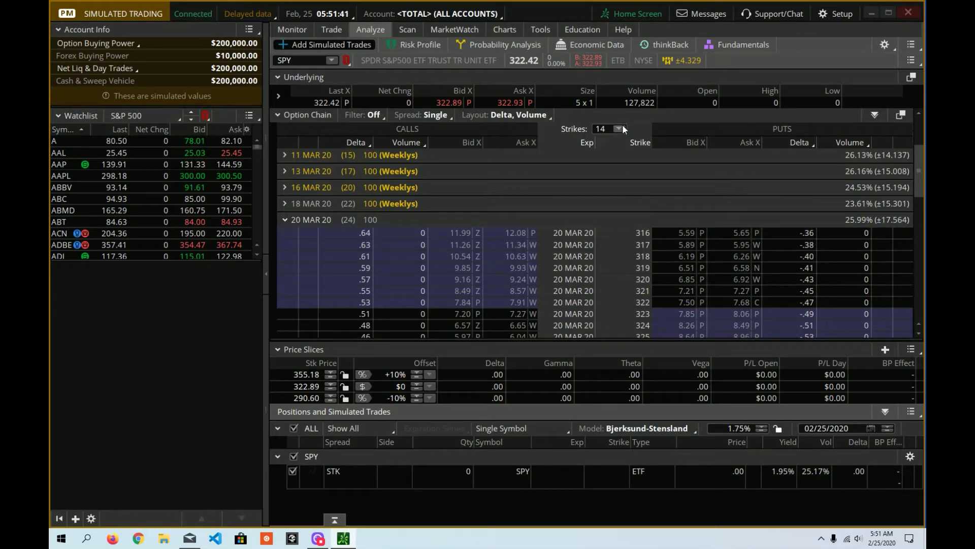
{"action": "left_click", "coordinate": [602, 128]}
{"action": "type", "text": "25"}
{"action": "key", "text": "Return"}
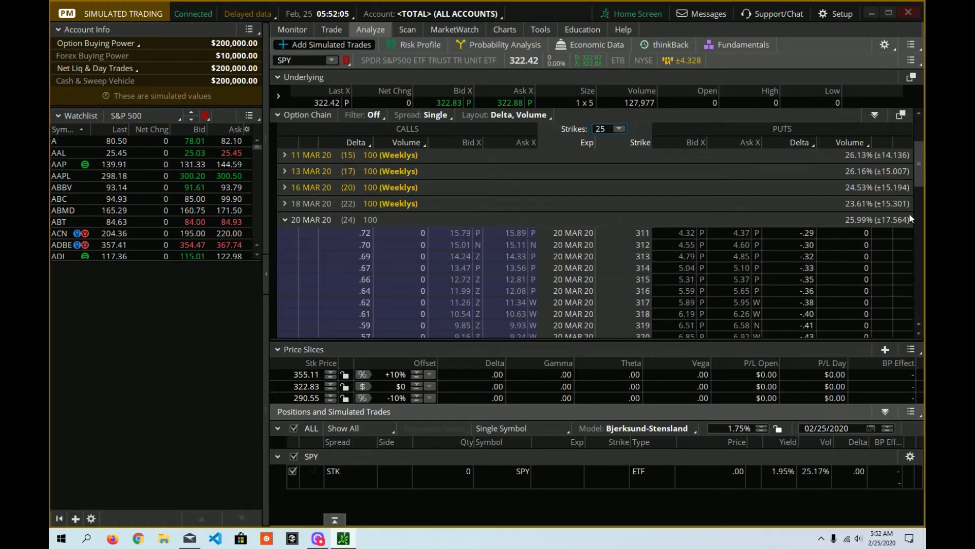
{"action": "scroll", "coordinate": [920, 177], "scroll_direction": "up", "scroll_amount": 1}
Step: Sell the 20 MAR 20 312 put, buy the 311 put, and view the Risk Profile
{"action": "left_click_drag", "start_coordinate": [919, 174], "coordinate": [919, 180]}
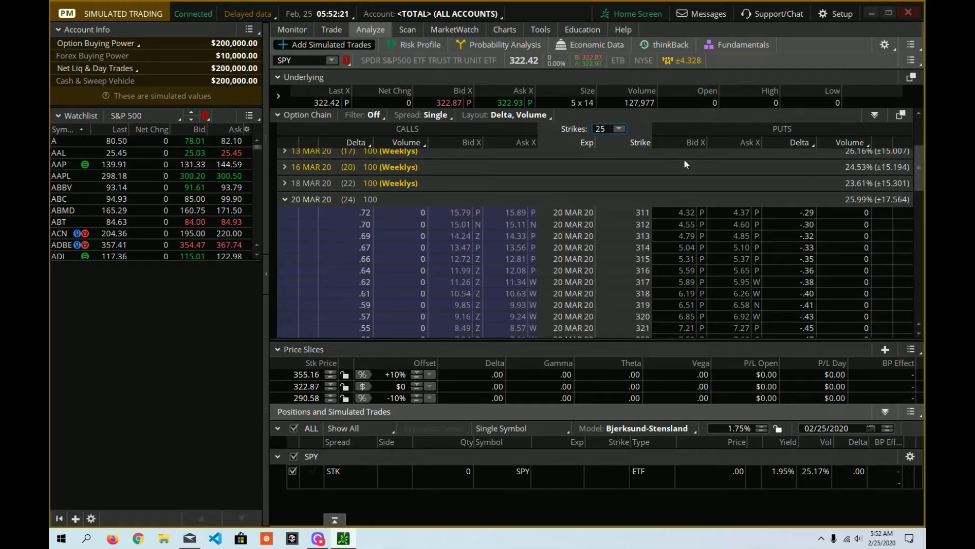
{"action": "left_click", "coordinate": [678, 224]}
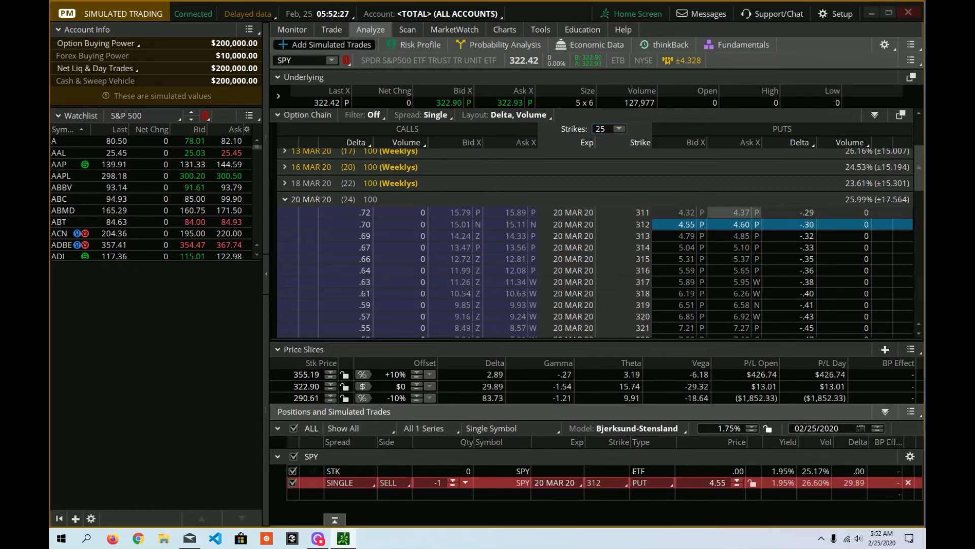
{"action": "left_click", "coordinate": [733, 212]}
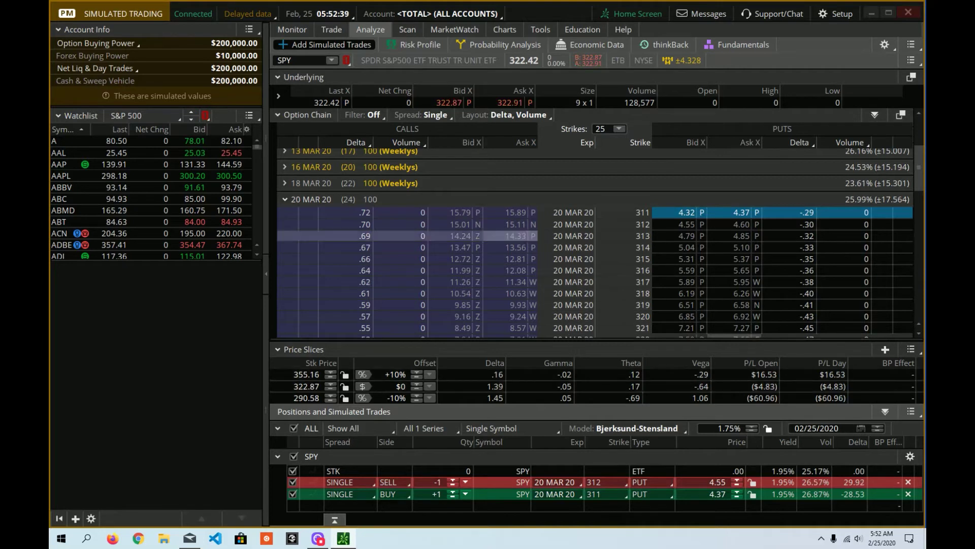
{"action": "left_click", "coordinate": [409, 49]}
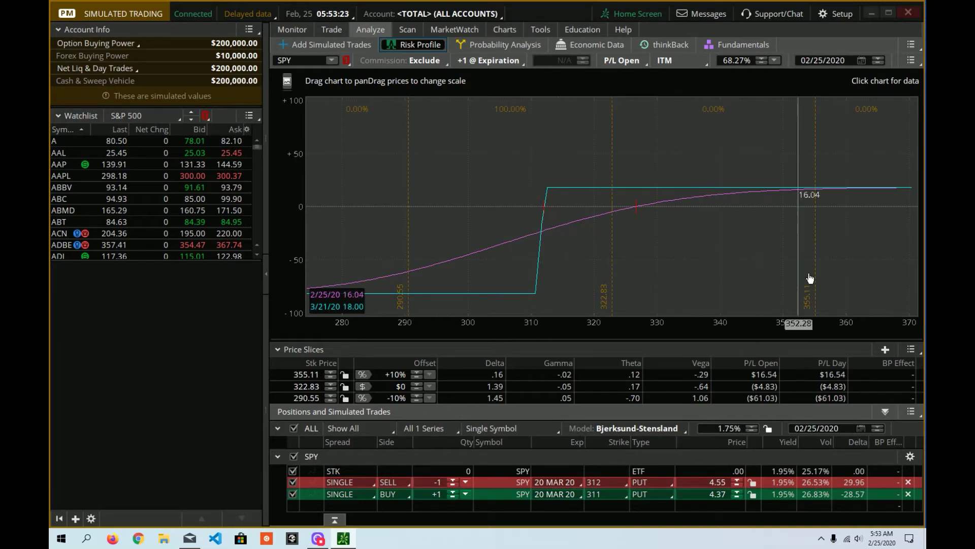
Step: Set a single break-even price slice for 3/21/20
{"action": "left_click", "coordinate": [911, 349]}
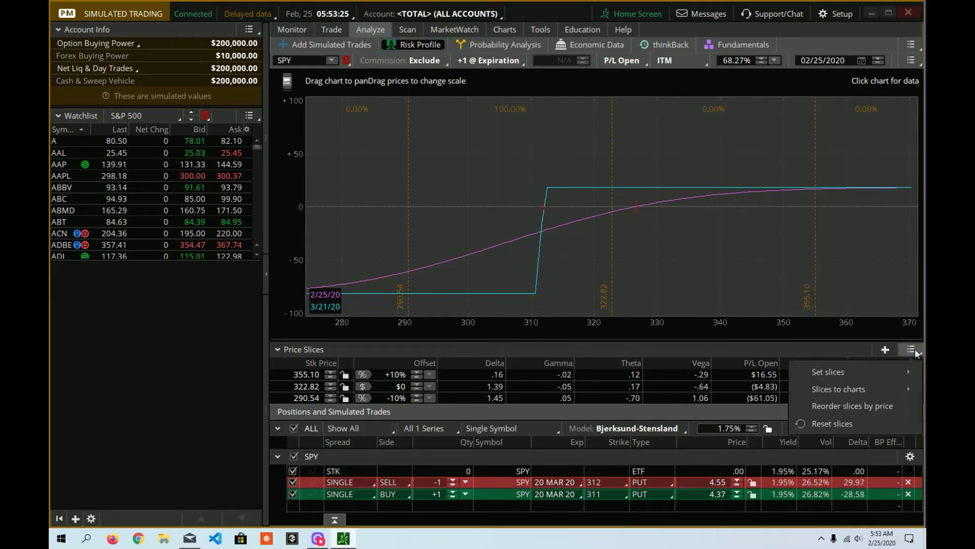
{"action": "mouse_move", "coordinate": [882, 370]}
{"action": "mouse_move", "coordinate": [729, 353]}
{"action": "left_click", "coordinate": [802, 371]}
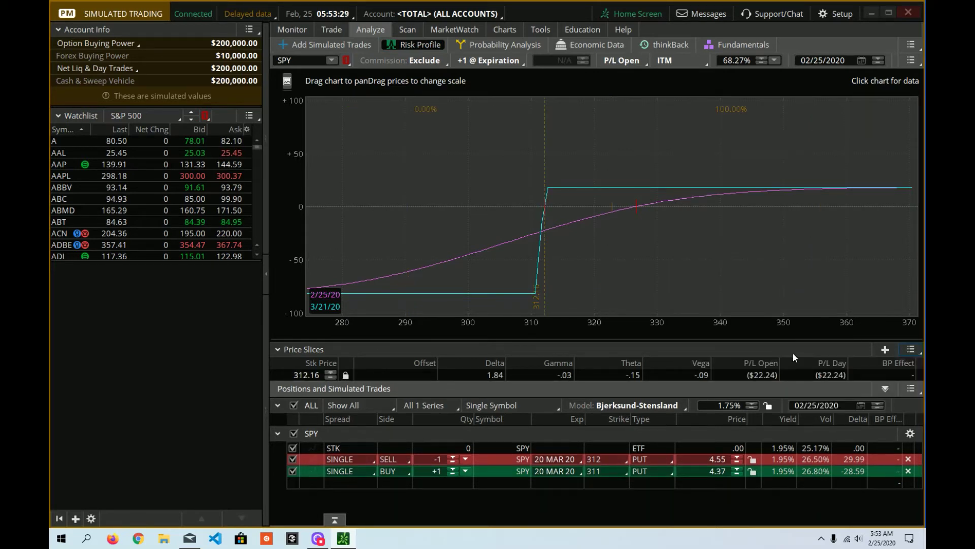
Step: Change the risk profile analysis date to March 20, 2020
{"action": "left_click", "coordinate": [862, 61]}
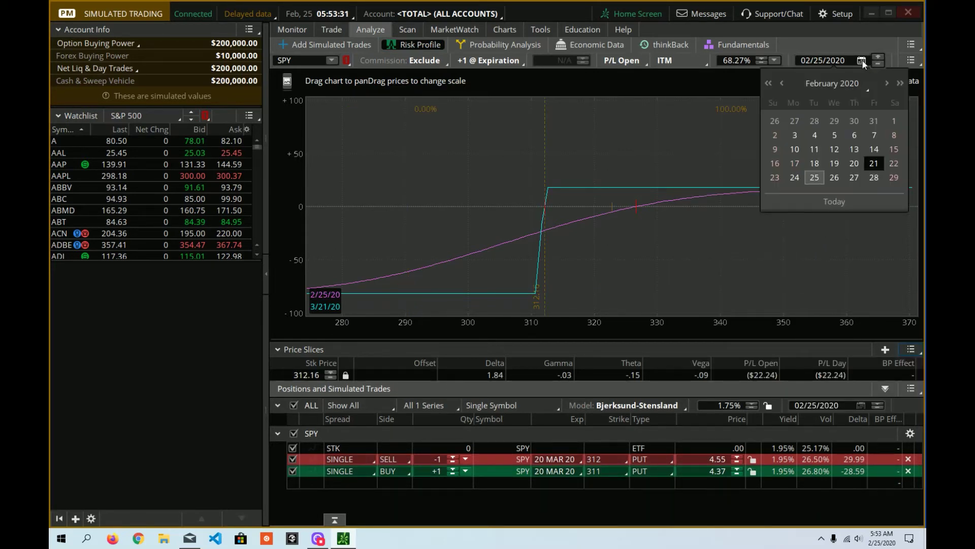
{"action": "left_click", "coordinate": [887, 84]}
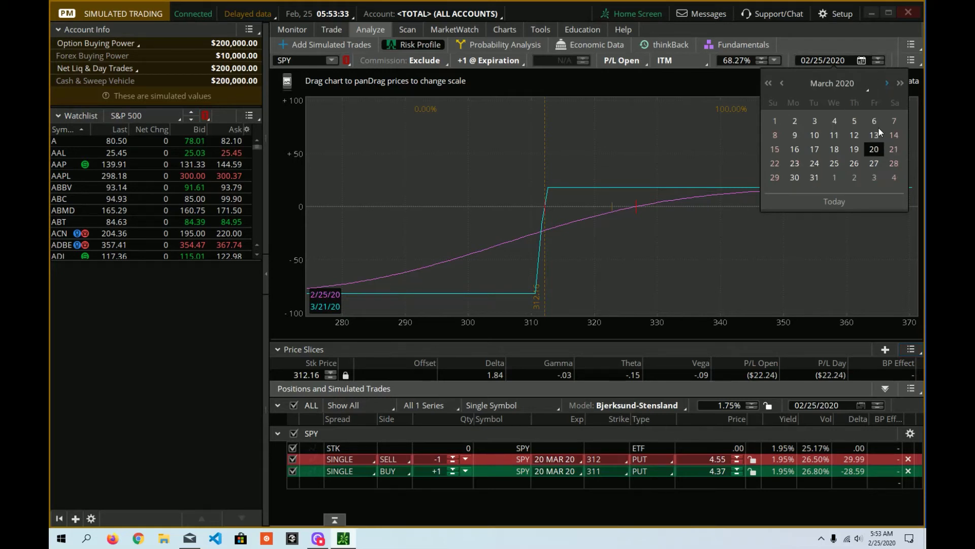
{"action": "left_click", "coordinate": [874, 149]}
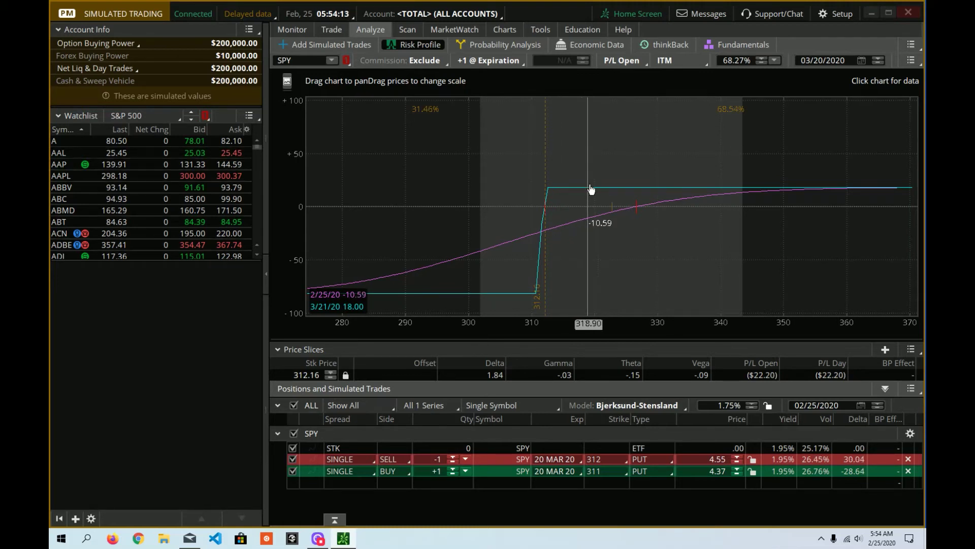
Step: Delete the long 311 and short 312 put legs, then return to Analyze
{"action": "right_click", "coordinate": [764, 470]}
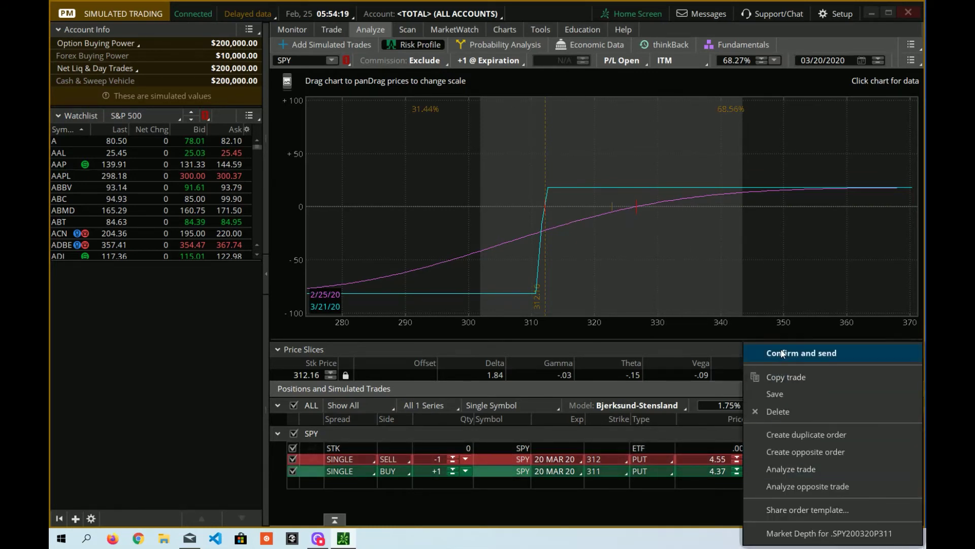
{"action": "left_click", "coordinate": [727, 354]}
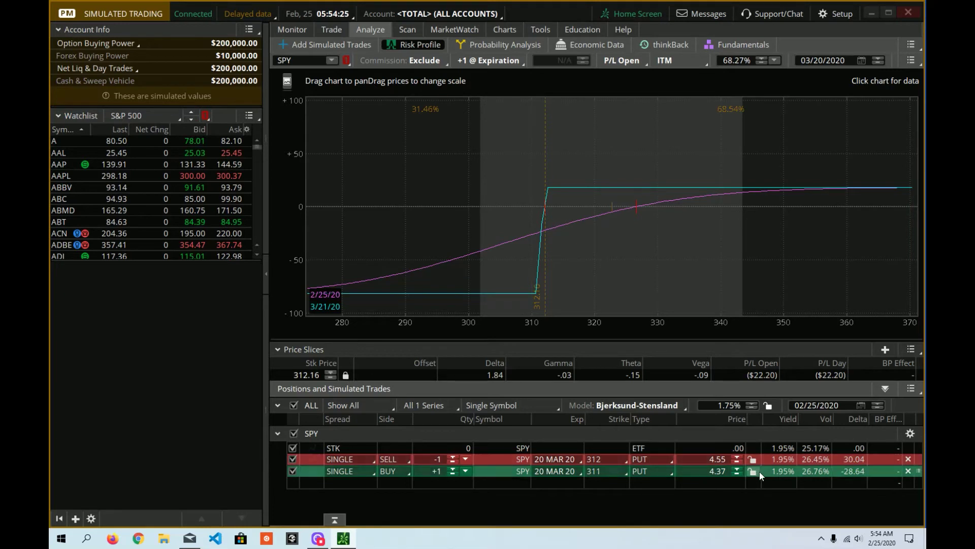
{"action": "left_click", "coordinate": [908, 471]}
{"action": "left_click", "coordinate": [908, 459]}
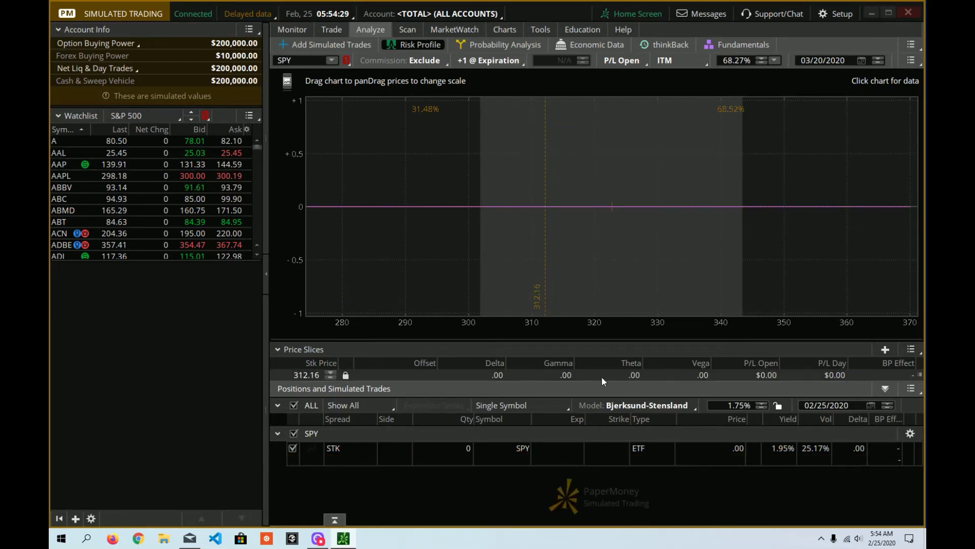
{"action": "left_click", "coordinate": [343, 28]}
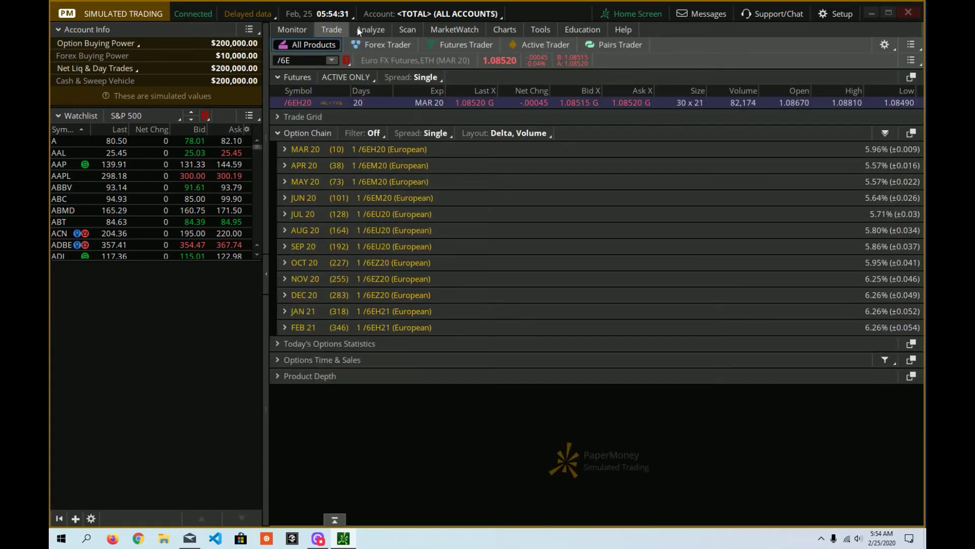
{"action": "left_click", "coordinate": [379, 30]}
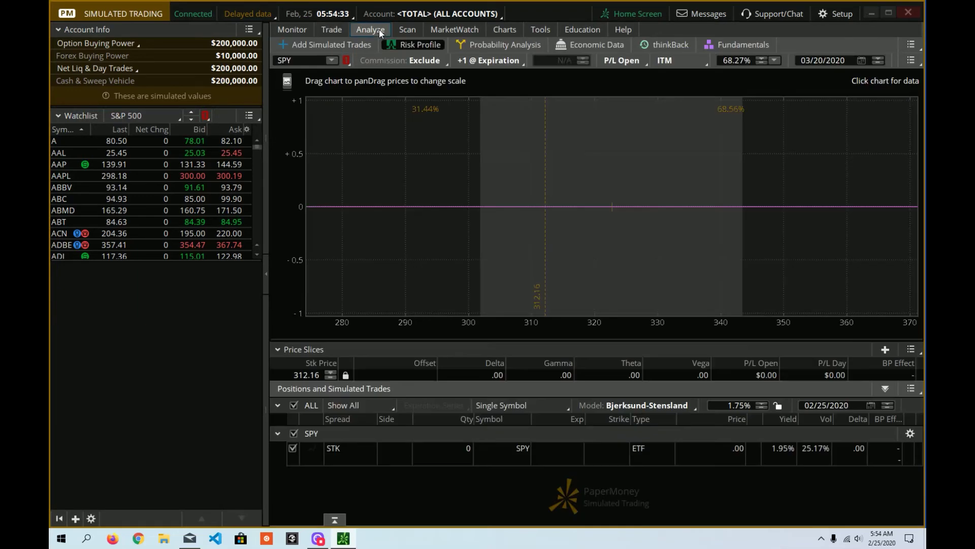
Step: Add a short 20 MAR 20 312/311 put vertical from the 312 put's actions menu
{"action": "left_click", "coordinate": [335, 46]}
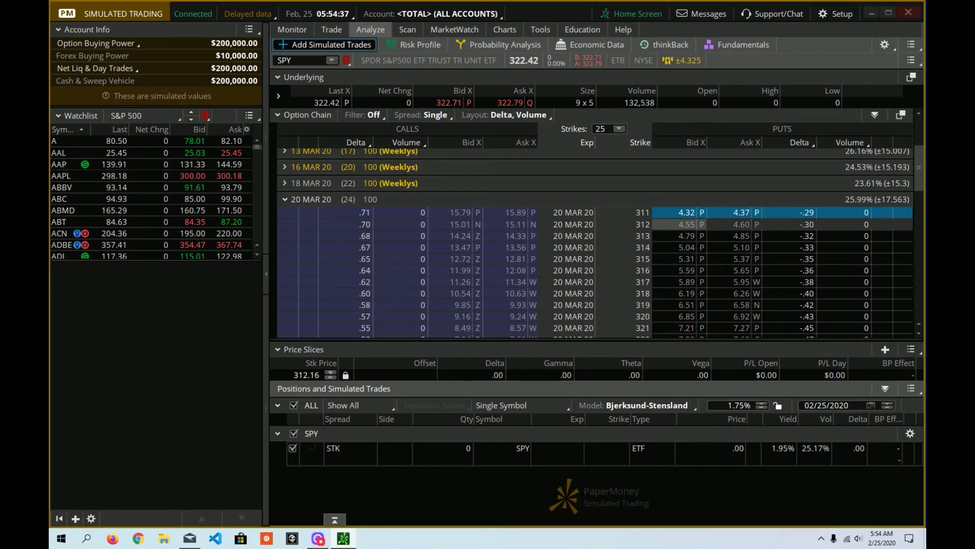
{"action": "right_click", "coordinate": [686, 225]}
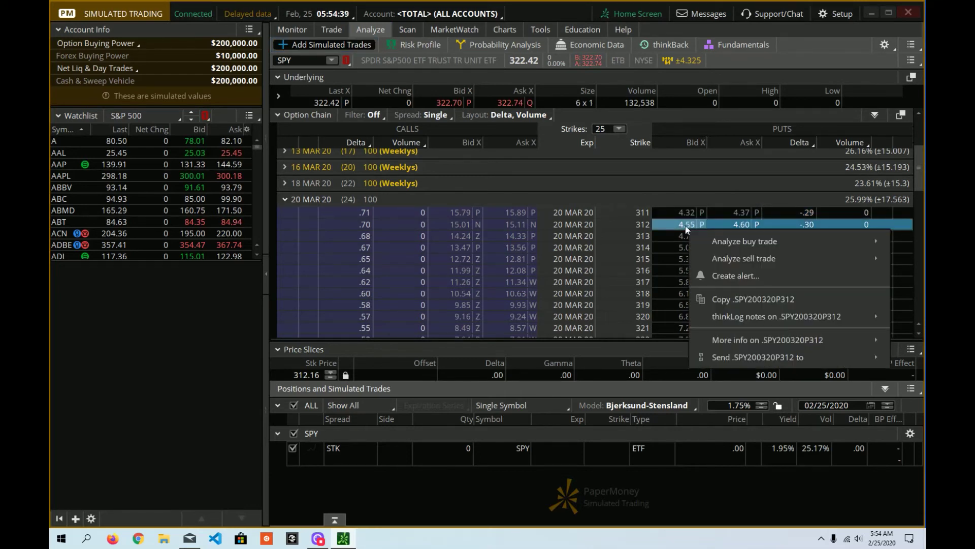
{"action": "mouse_move", "coordinate": [746, 259]}
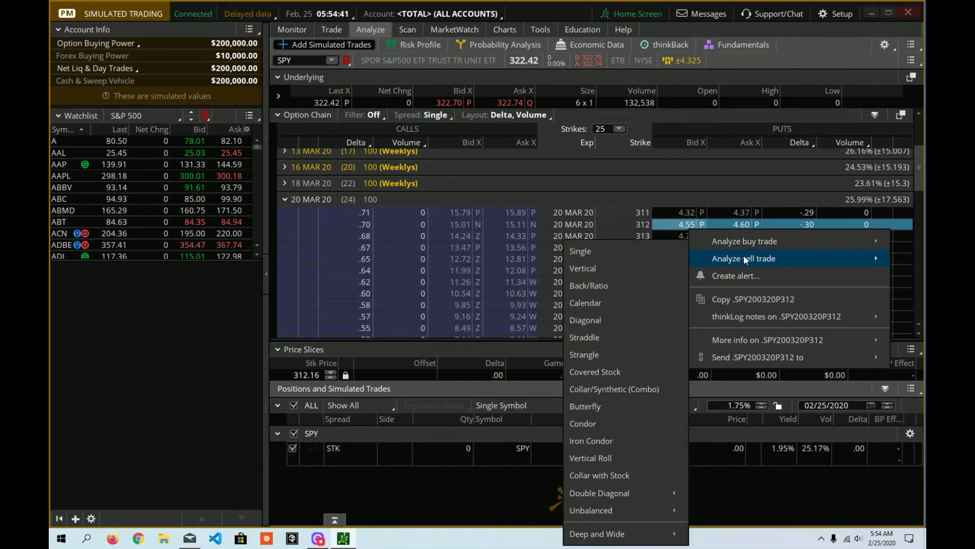
{"action": "left_click", "coordinate": [625, 273]}
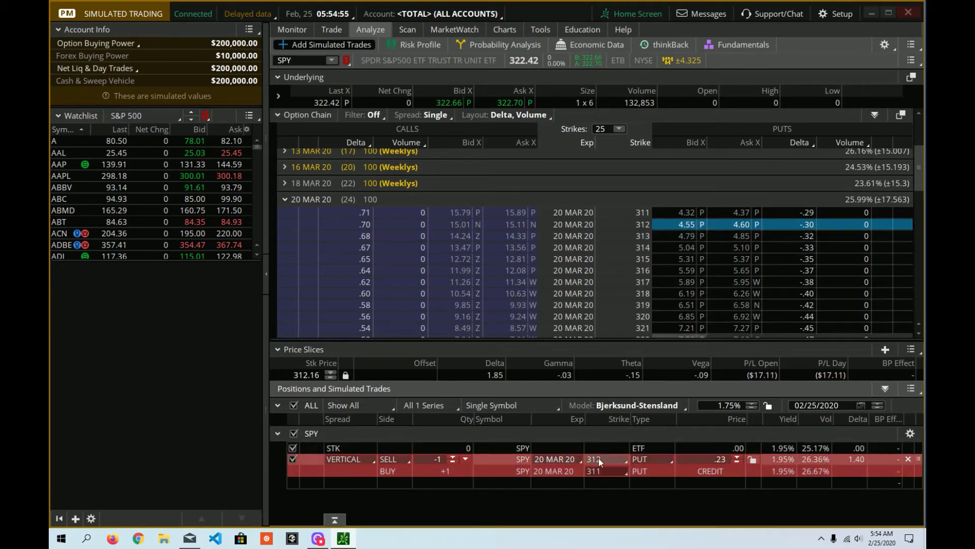
Step: Show the vertical's risk profile, capping expiration profit at 23.00
{"action": "left_click", "coordinate": [403, 45]}
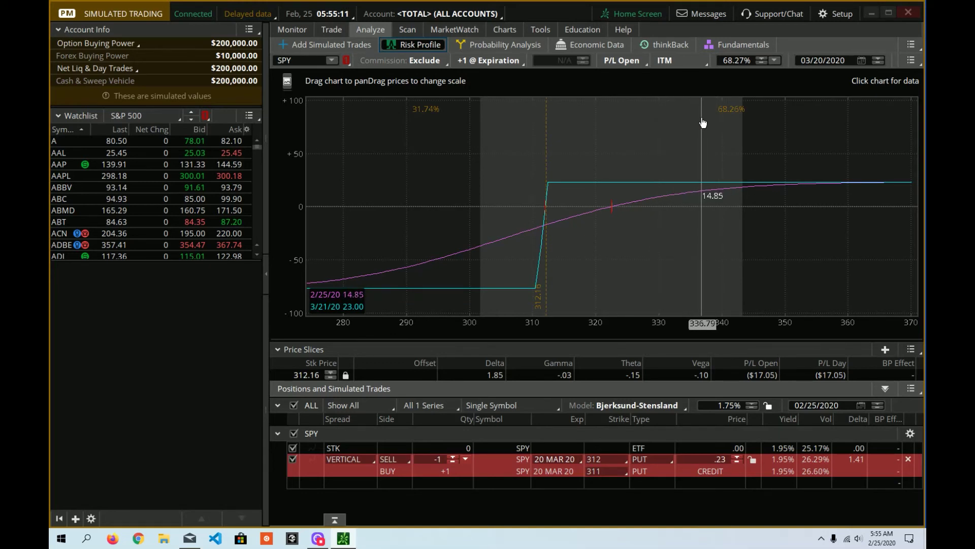
Step: Bring up the Confirm and send dialog for the 312/311 put vertical at a .23 limit
{"action": "right_click", "coordinate": [729, 470]}
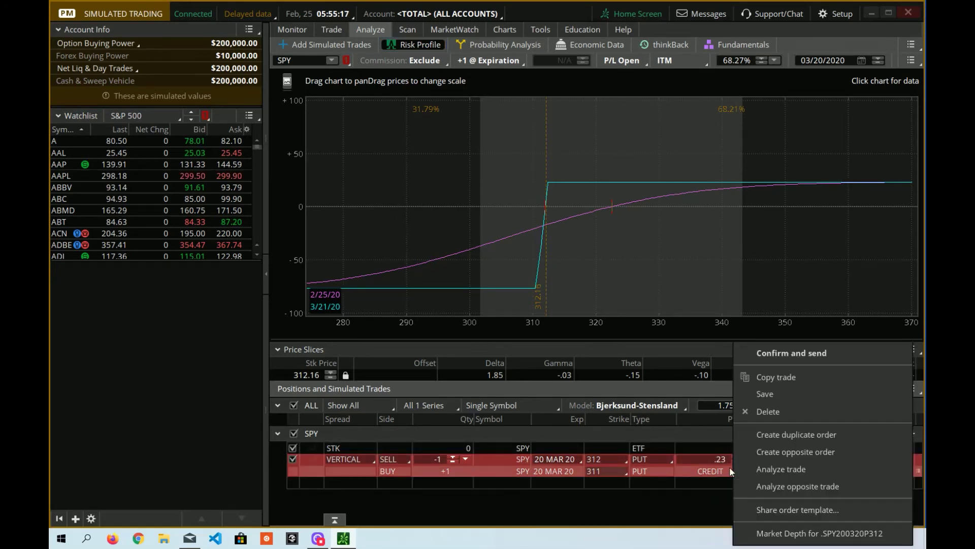
{"action": "left_click", "coordinate": [782, 354]}
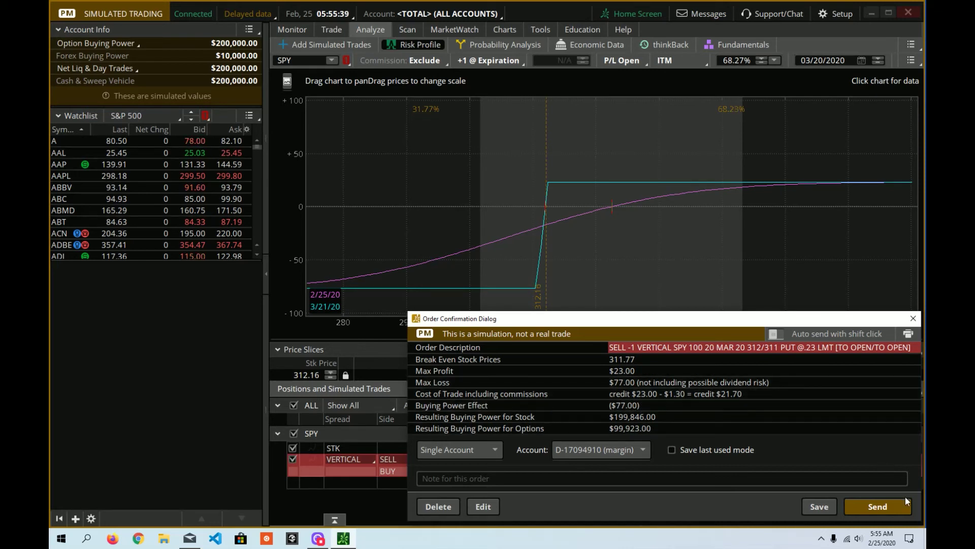
Step: Send the SPY 312/311 put vertical paper order, then cancel it from Monitor's Activity and Positions
{"action": "left_click", "coordinate": [878, 506]}
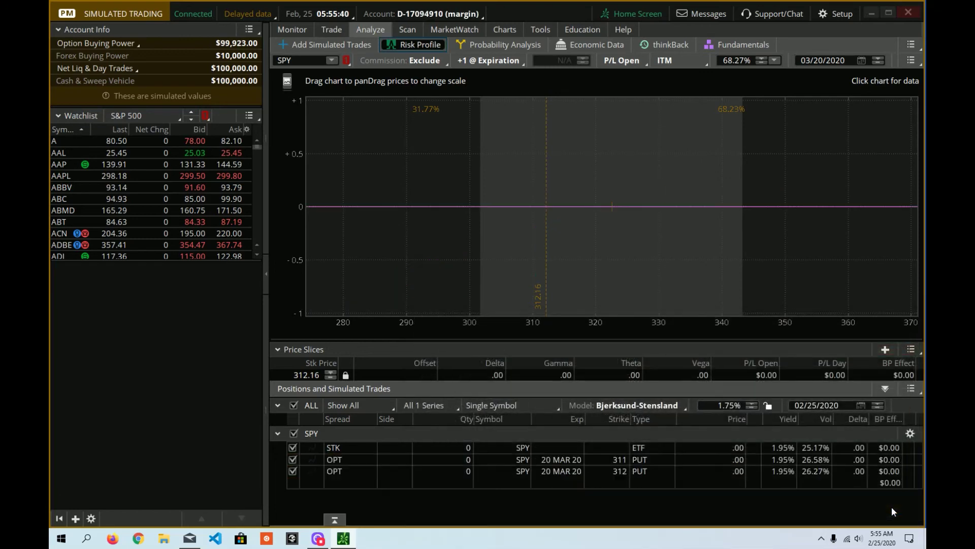
{"action": "left_click", "coordinate": [291, 30]}
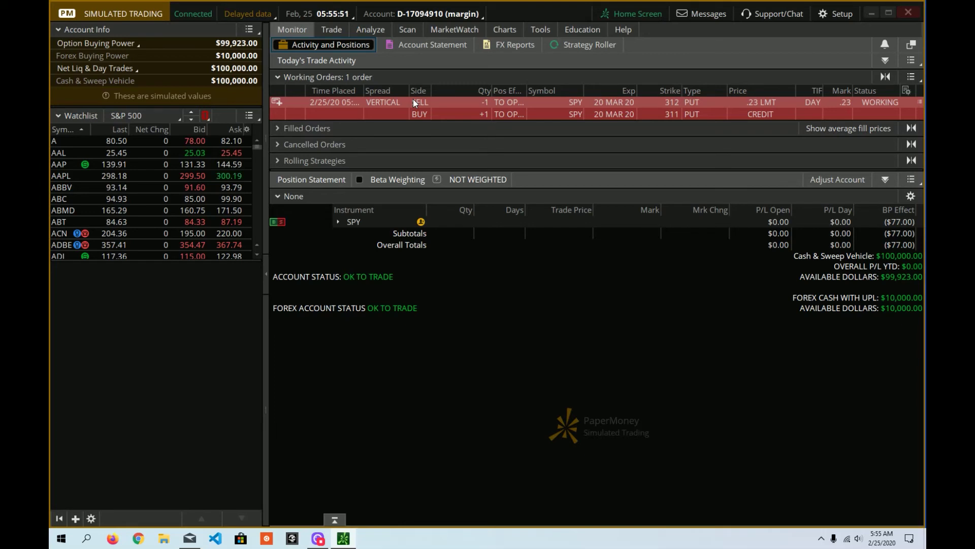
{"action": "right_click", "coordinate": [447, 106]}
{"action": "left_click", "coordinate": [475, 121]}
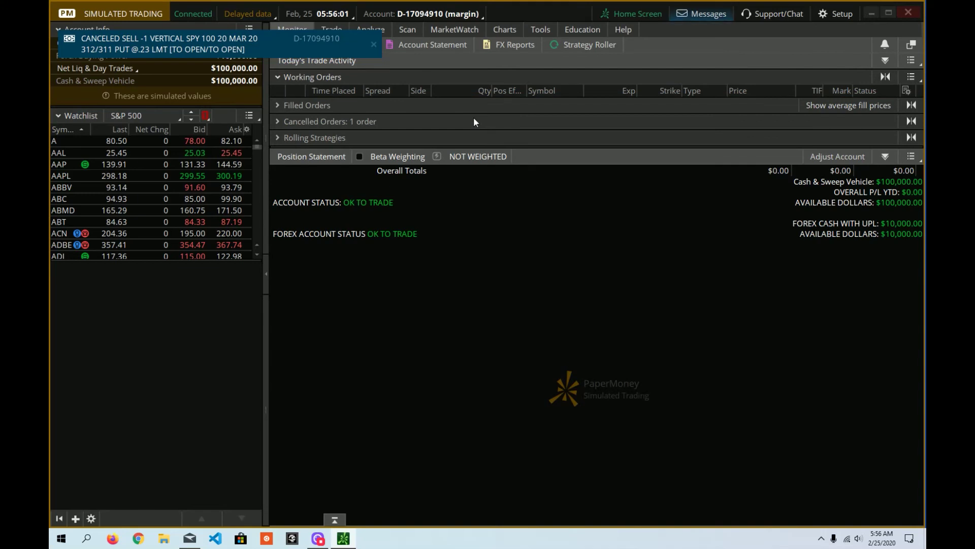
Step: Return to the Analyze page and show the Trade tab's list of trading pages
{"action": "left_click", "coordinate": [383, 29]}
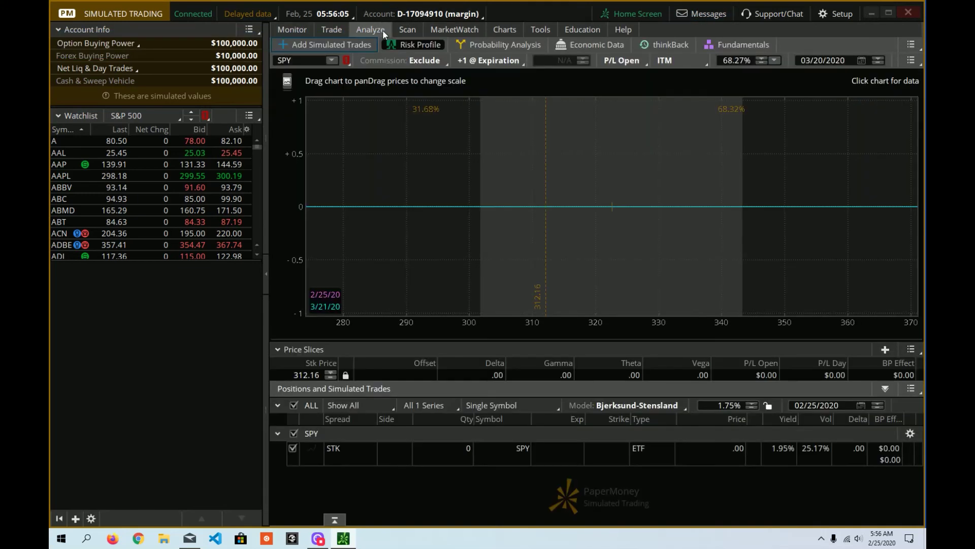
{"action": "mouse_move", "coordinate": [325, 28]}
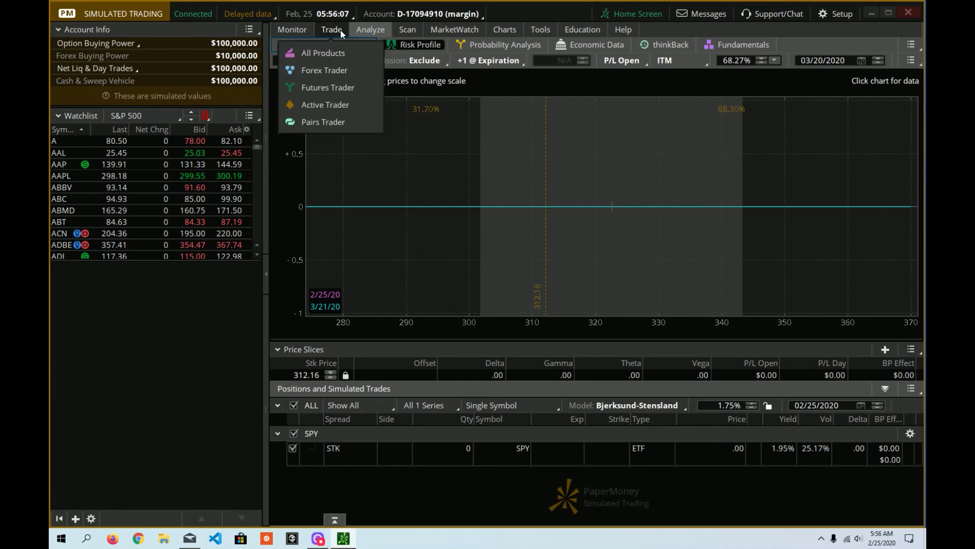